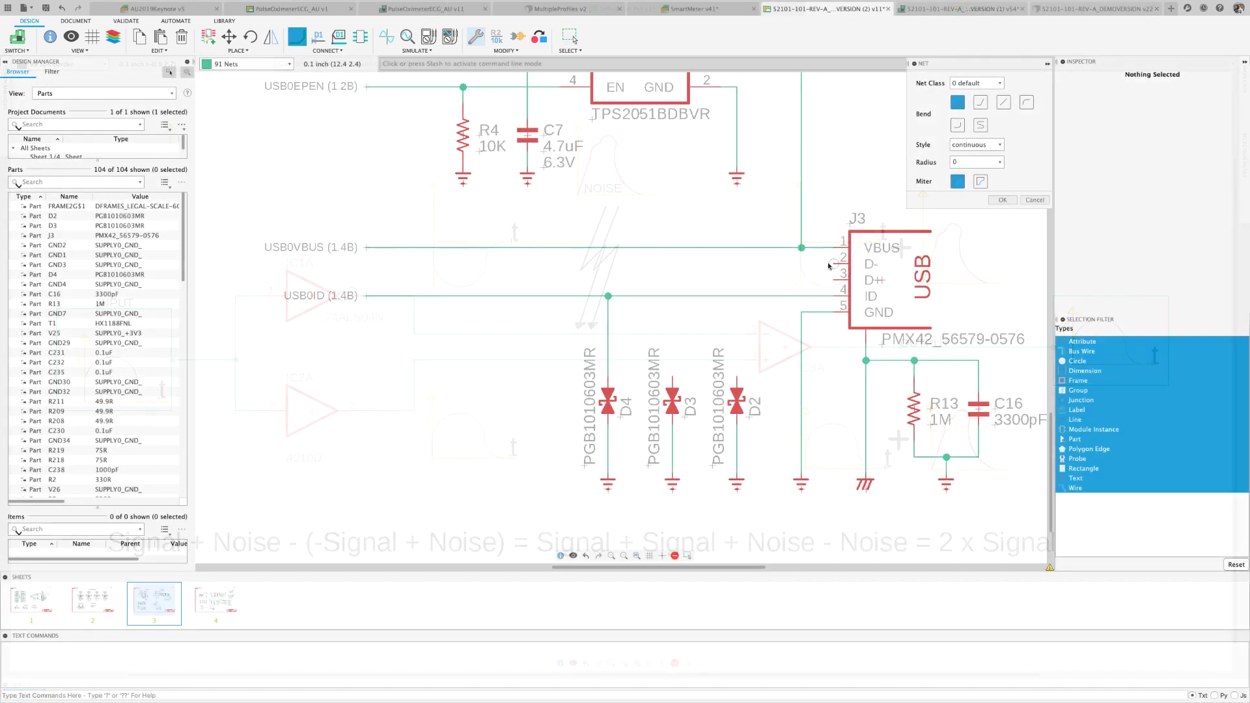
# Step: Run wires left from J3's D- and D+ pins, then tie D2 and D3's top pins to them
pyautogui.click(833, 263)
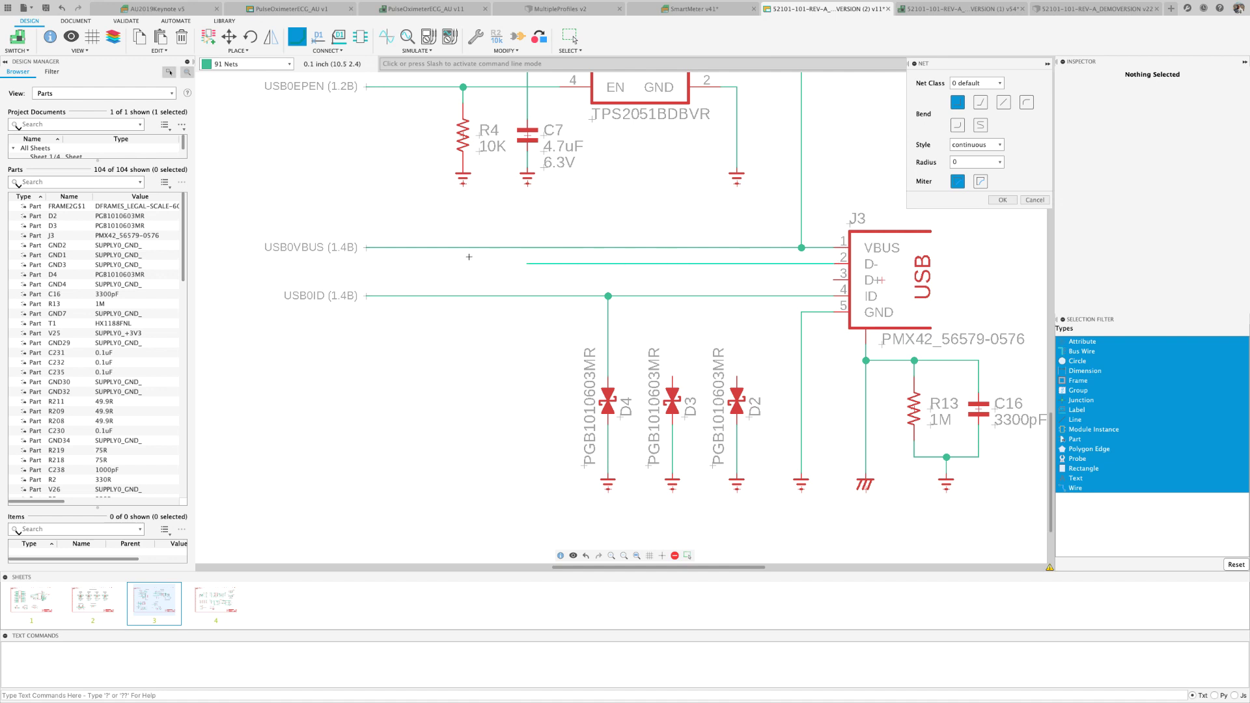
pyautogui.doubleClick(363, 263)
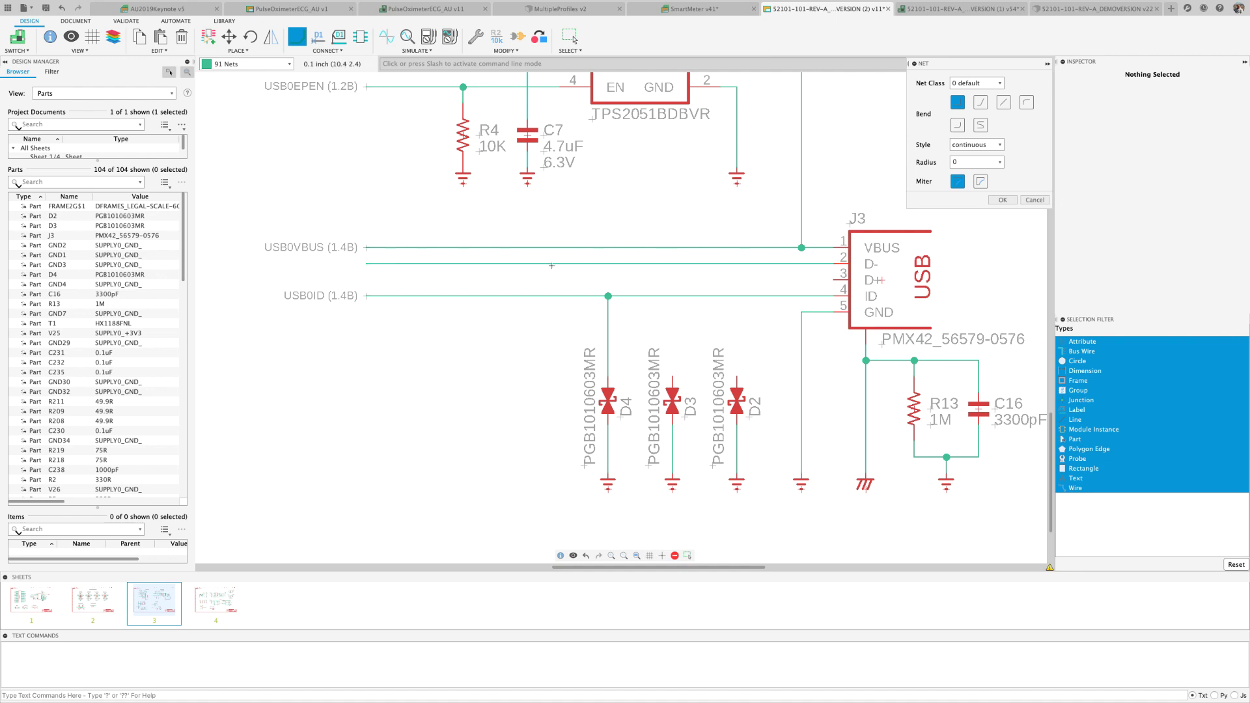
pyautogui.click(834, 279)
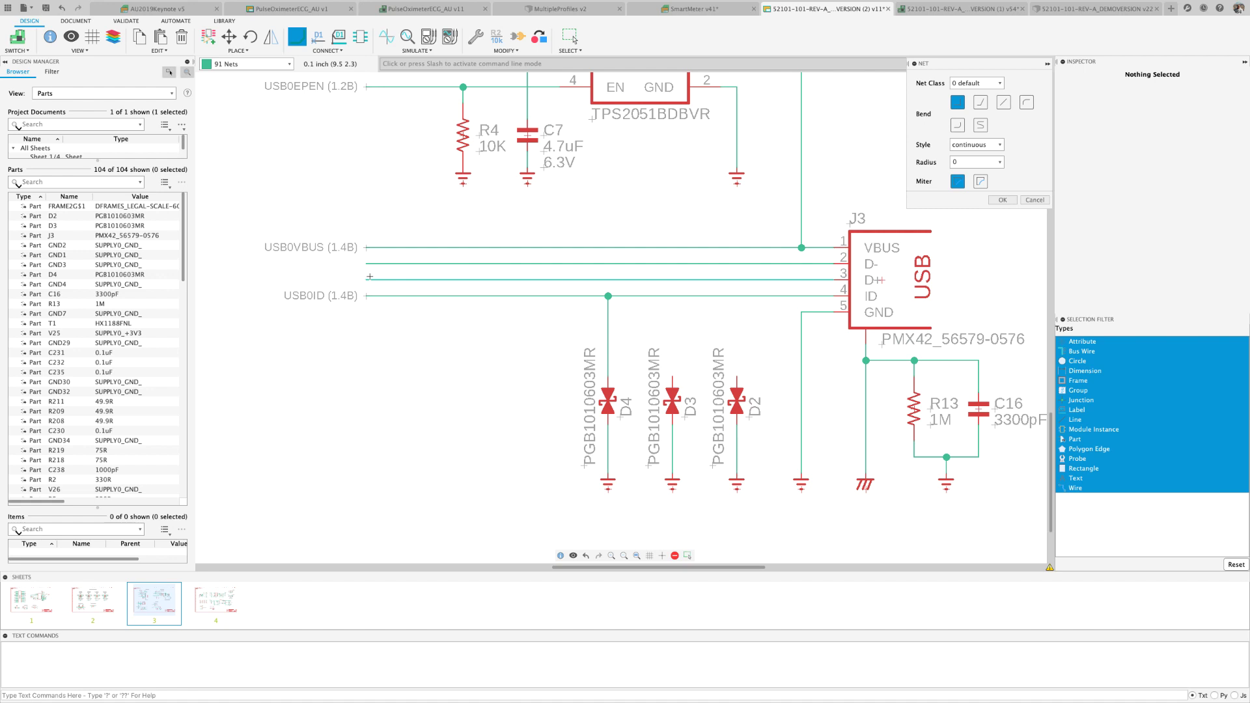
pyautogui.doubleClick(369, 278)
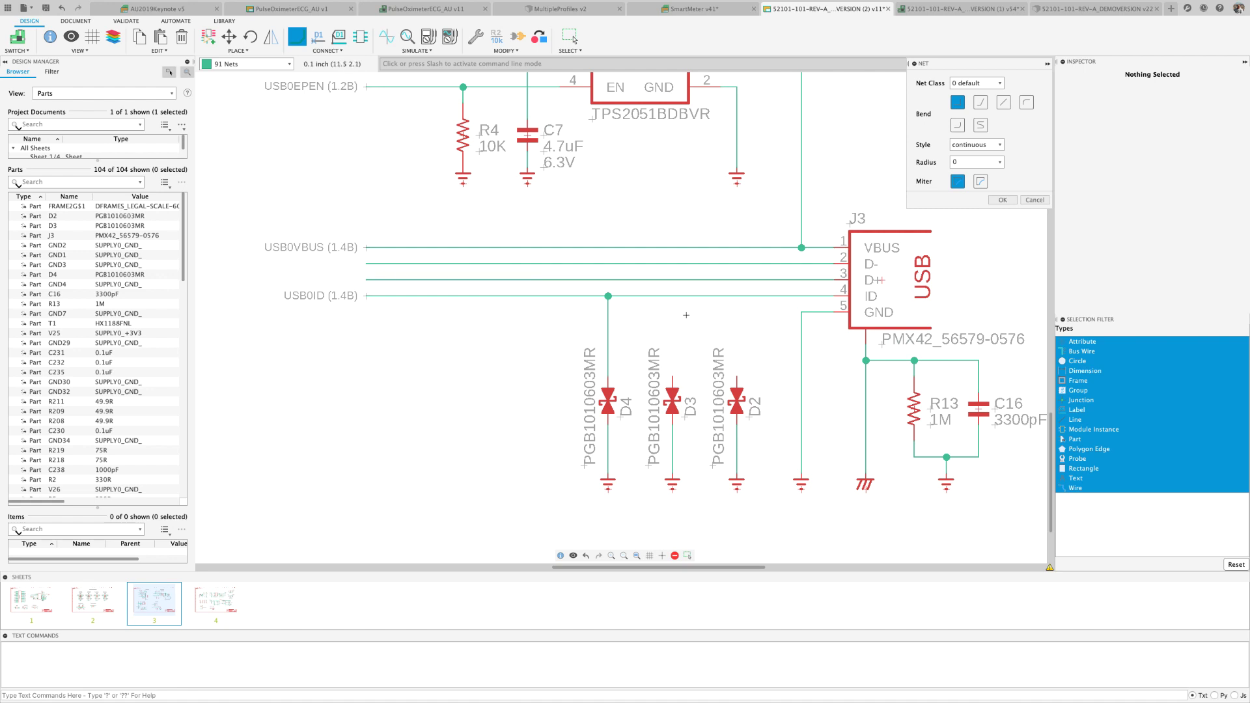
pyautogui.click(736, 376)
pyautogui.click(672, 377)
# Step: Name the D- wire's net USB_N, merge it, and place its label
pyautogui.rightClick(401, 263)
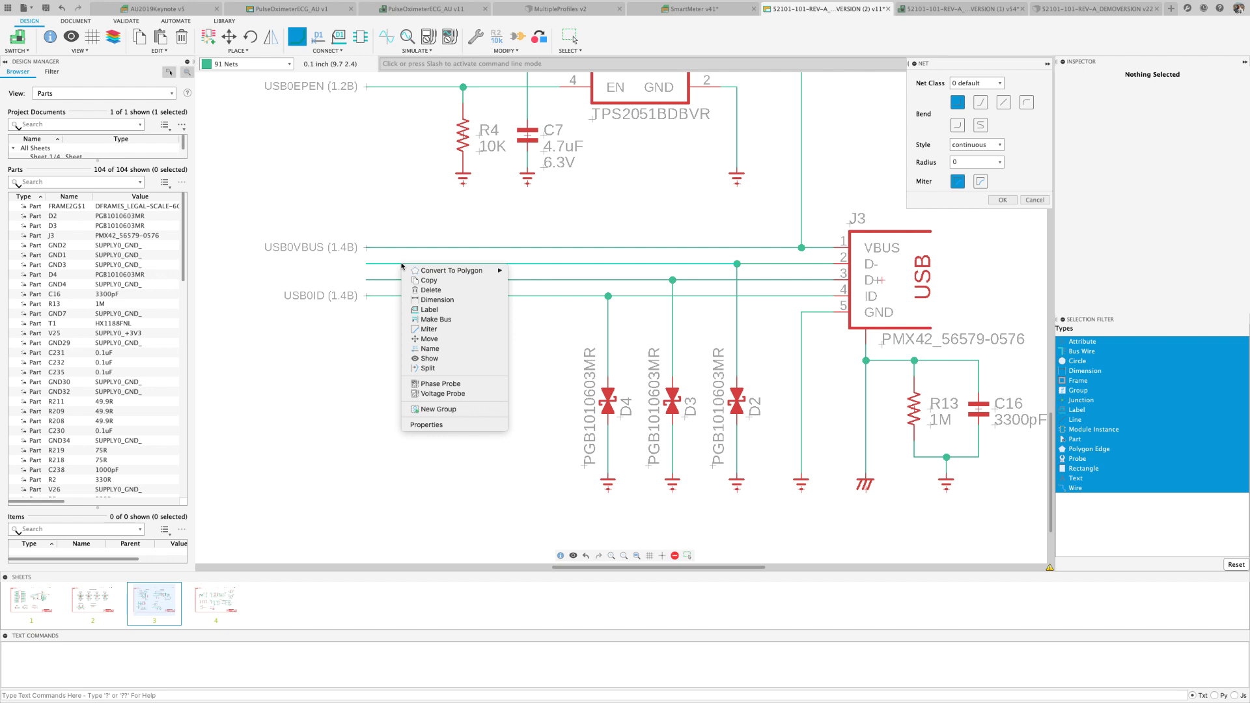
pyautogui.click(430, 348)
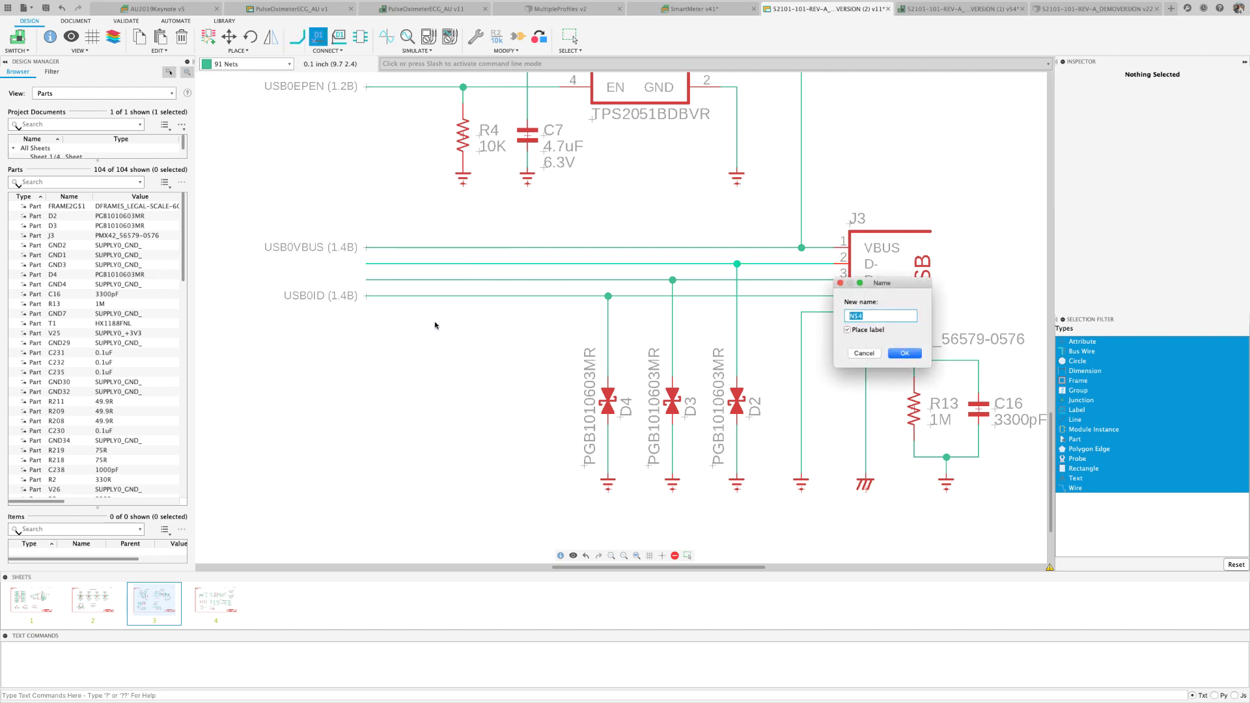
pyautogui.write('USB_N')
pyautogui.click(904, 353)
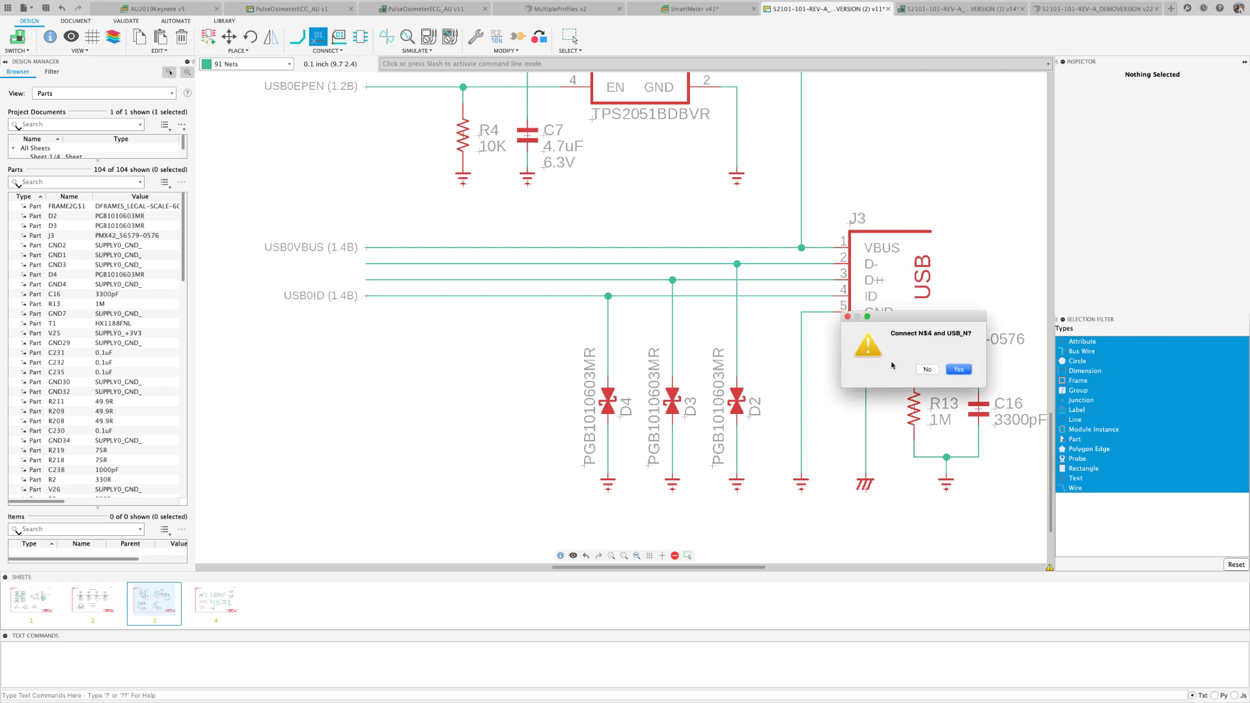
pyautogui.click(958, 369)
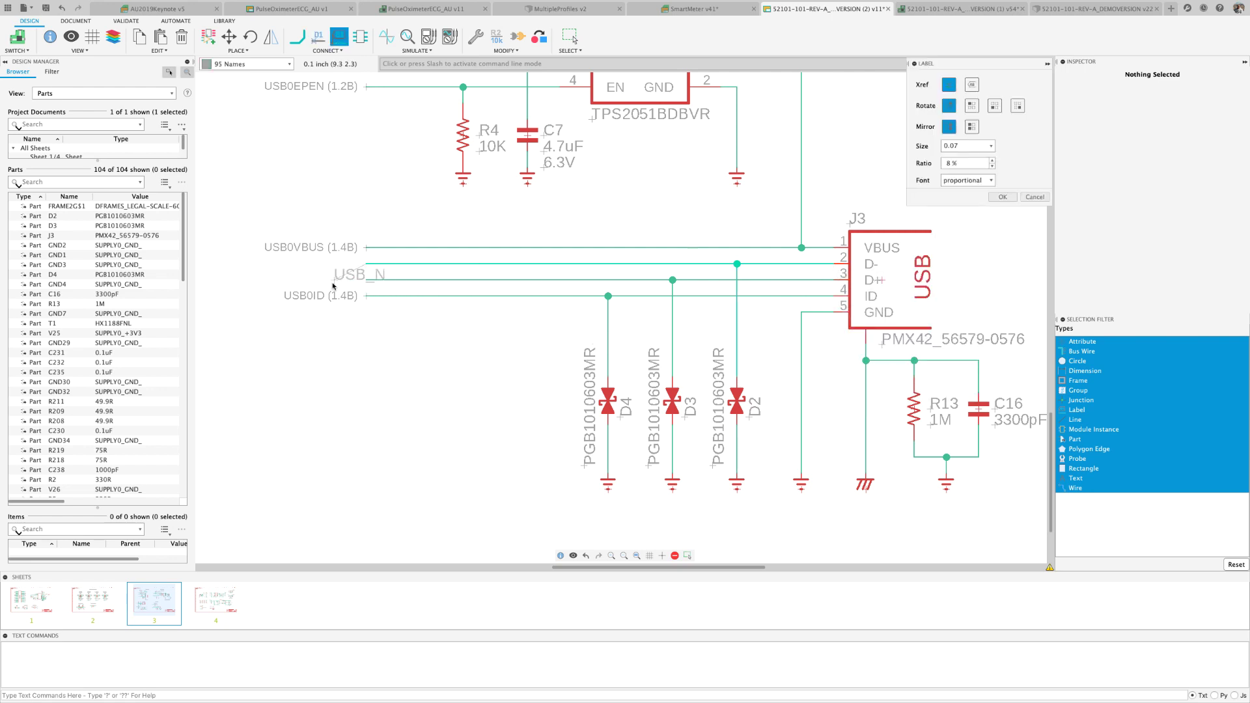
pyautogui.click(319, 264)
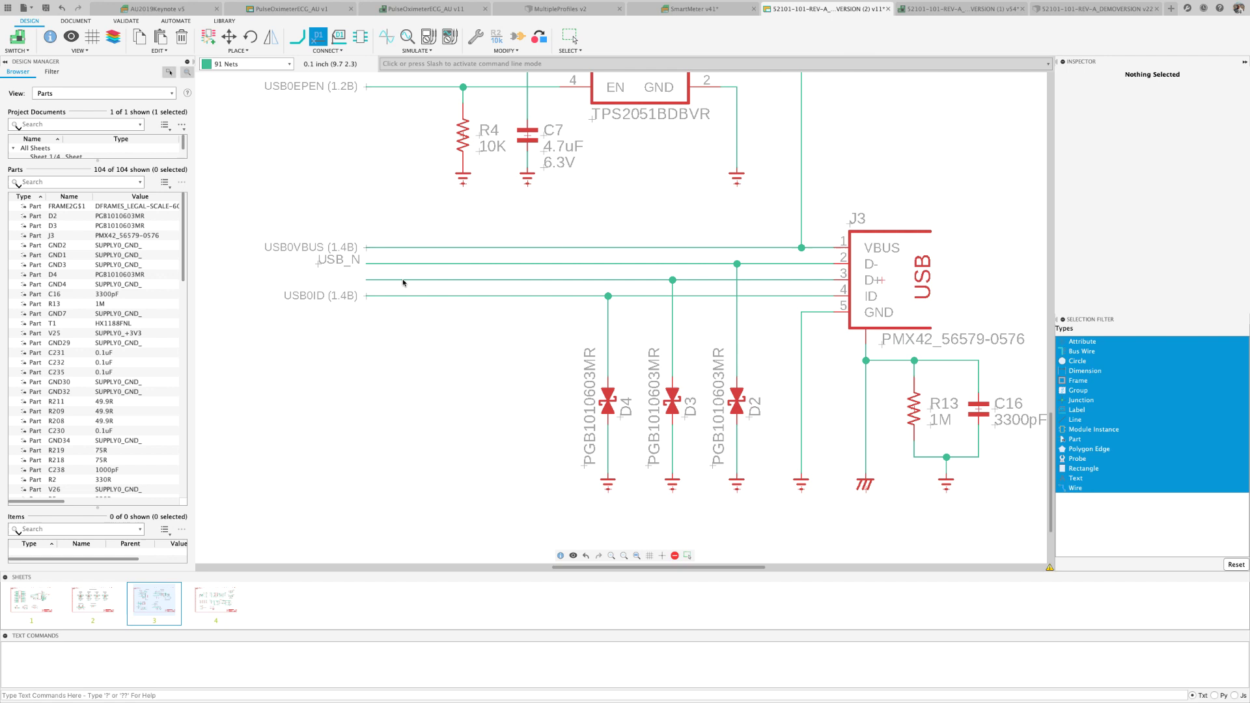
# Step: Name the D+ wire's net USB_P, join the existing USB_P net, and place its label
pyautogui.rightClick(404, 281)
pyautogui.click(434, 365)
pyautogui.write('USB_P')
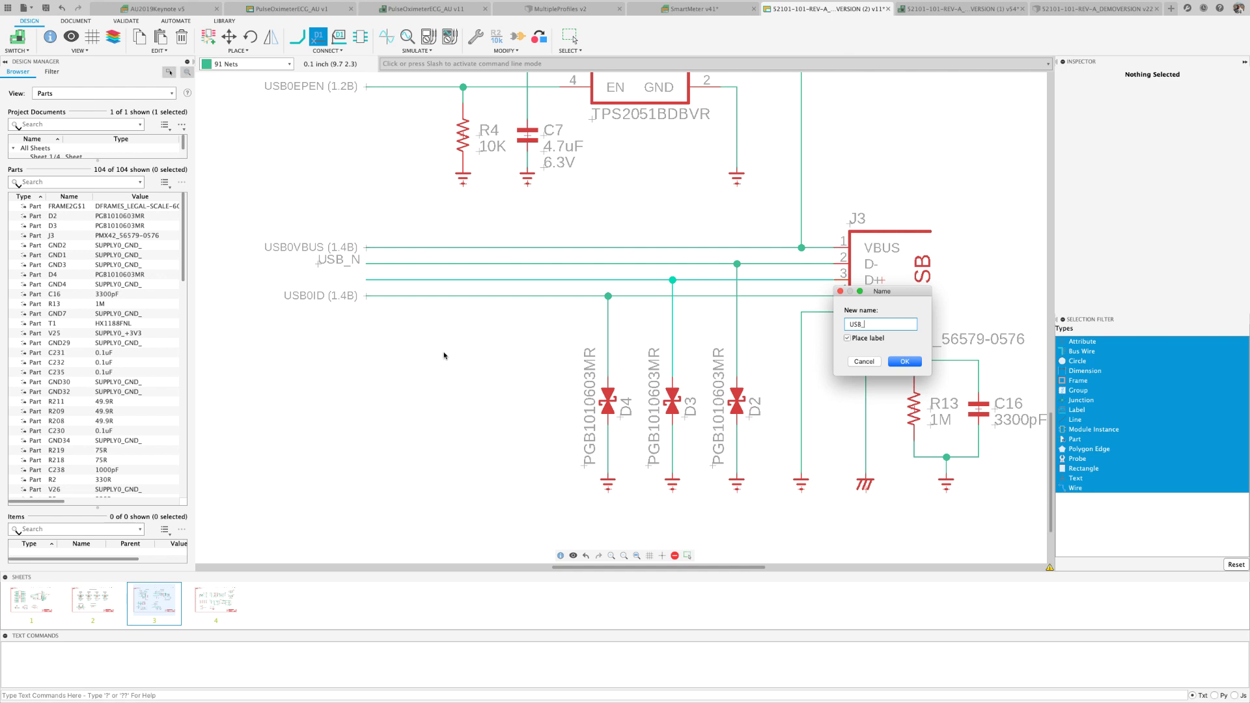
pyautogui.click(904, 361)
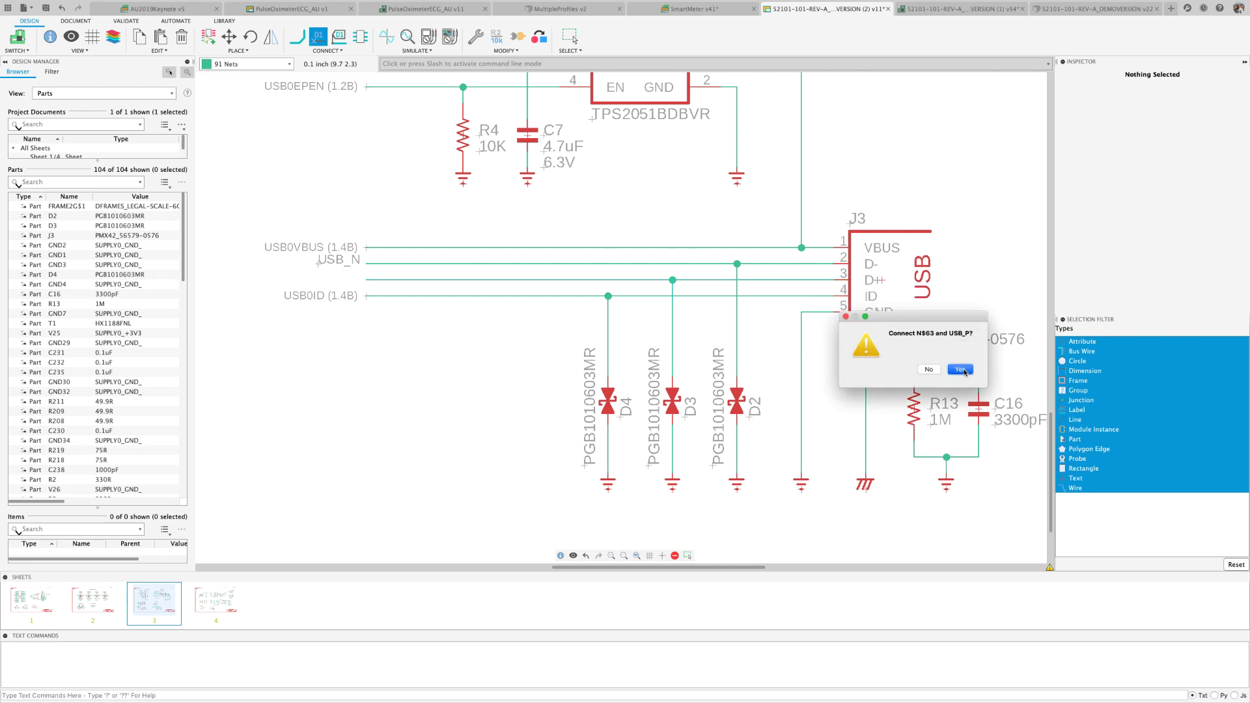
pyautogui.click(961, 369)
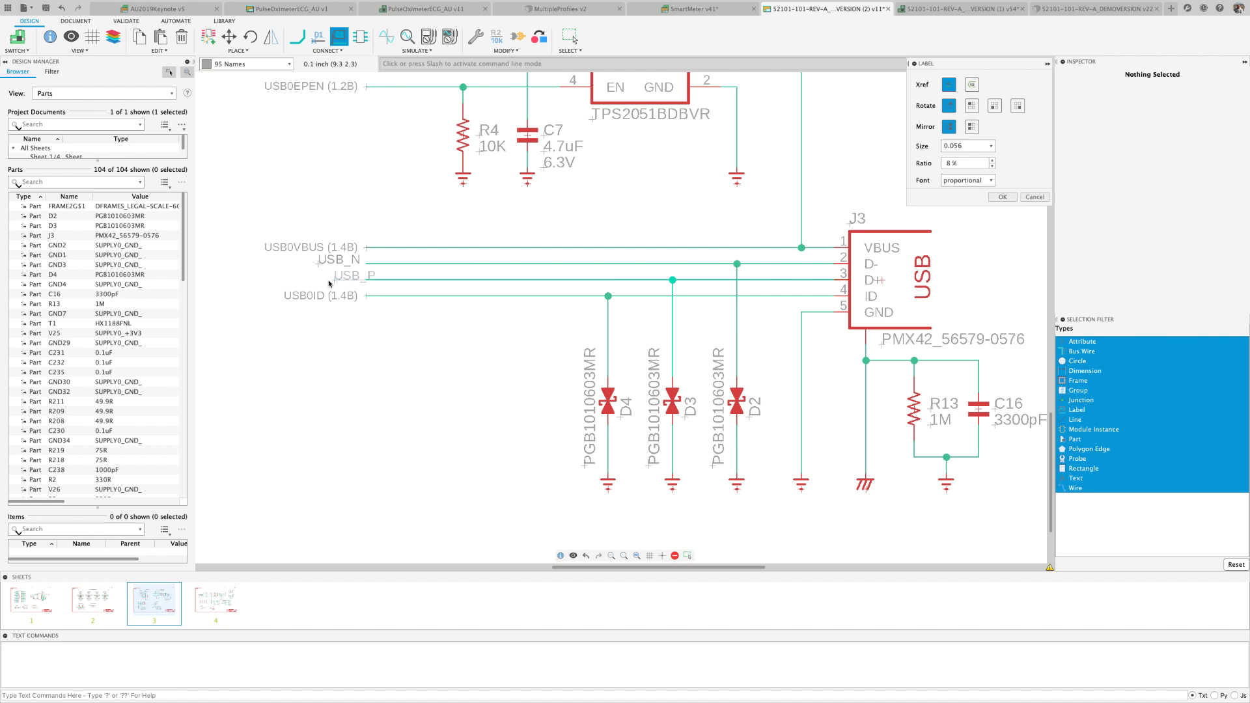
pyautogui.click(321, 279)
pyautogui.press('Escape')
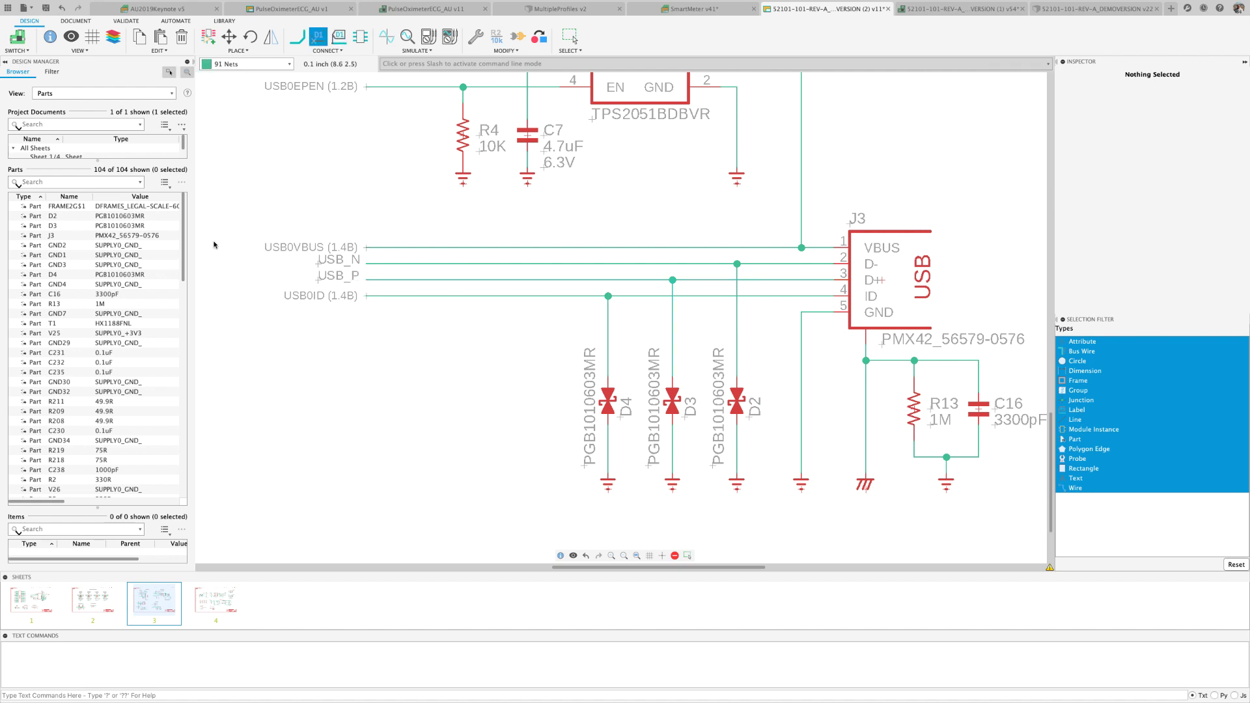
# Step: Switch to the PCB layout and frame the USB area of the board
pyautogui.click(17, 39)
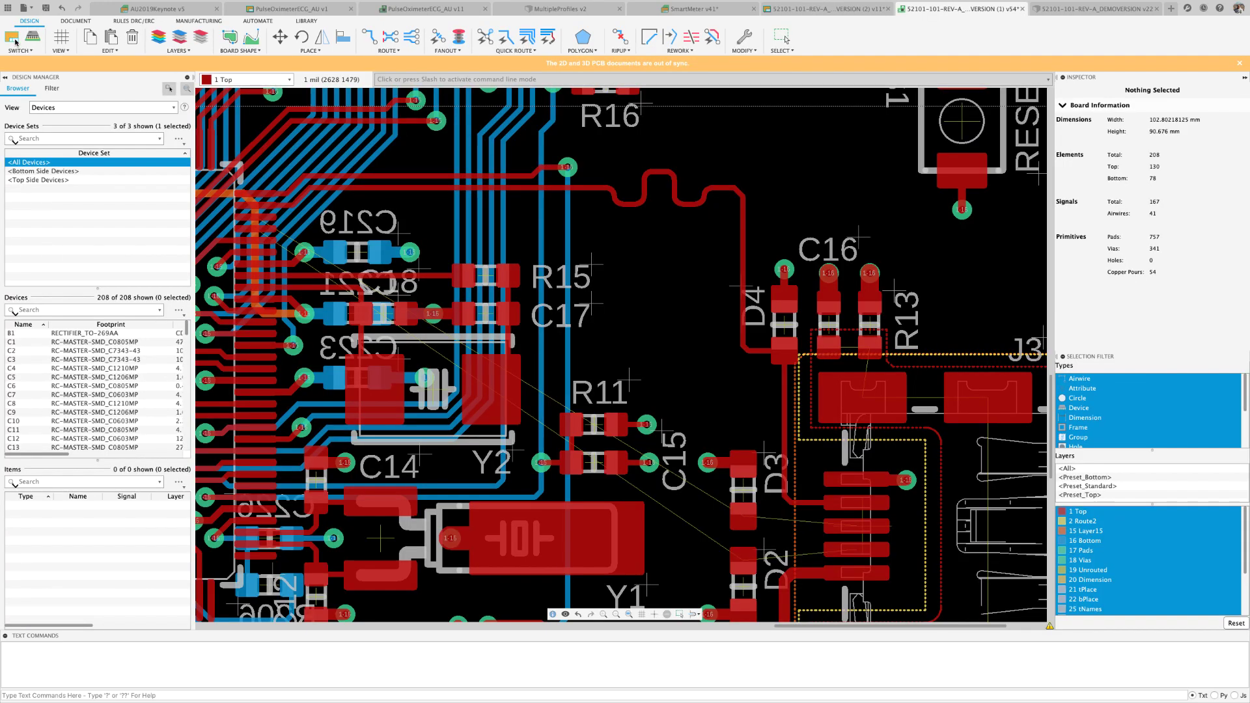
pyautogui.scroll(2, 646, 424)
pyautogui.scroll(-2, 646, 424)
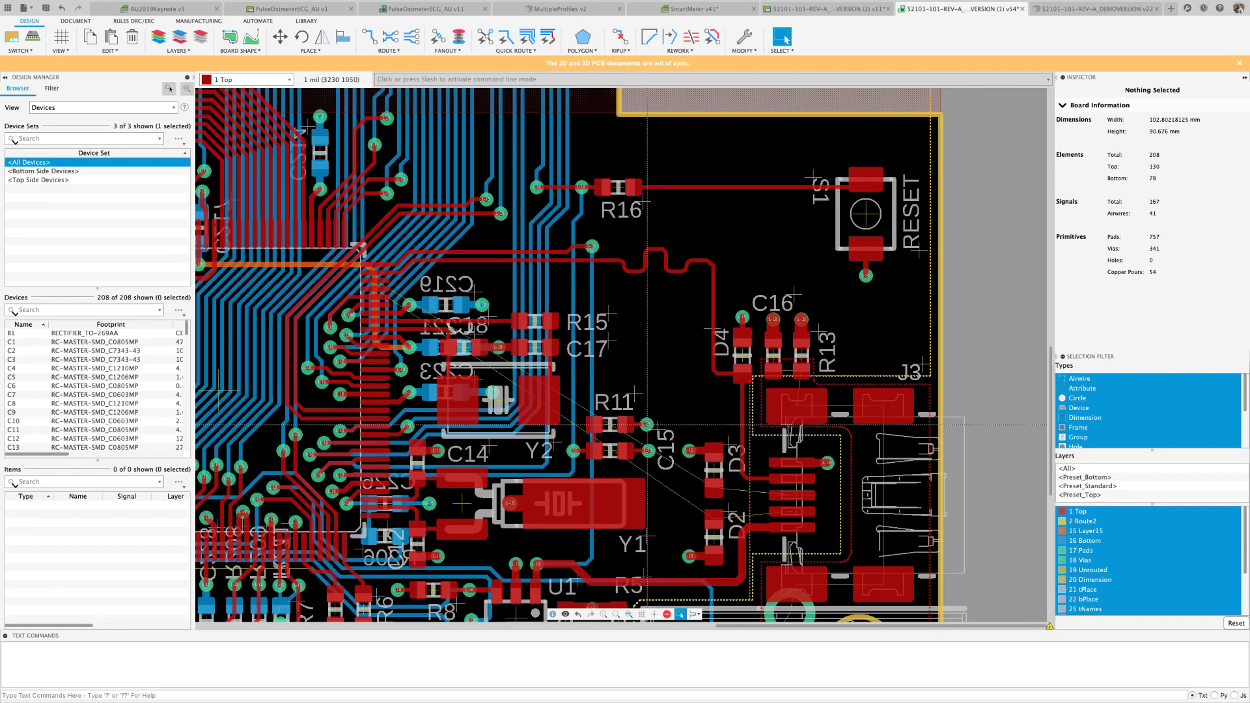
pyautogui.moveTo(646, 425); pyautogui.dragTo(649, 389, button='middle')
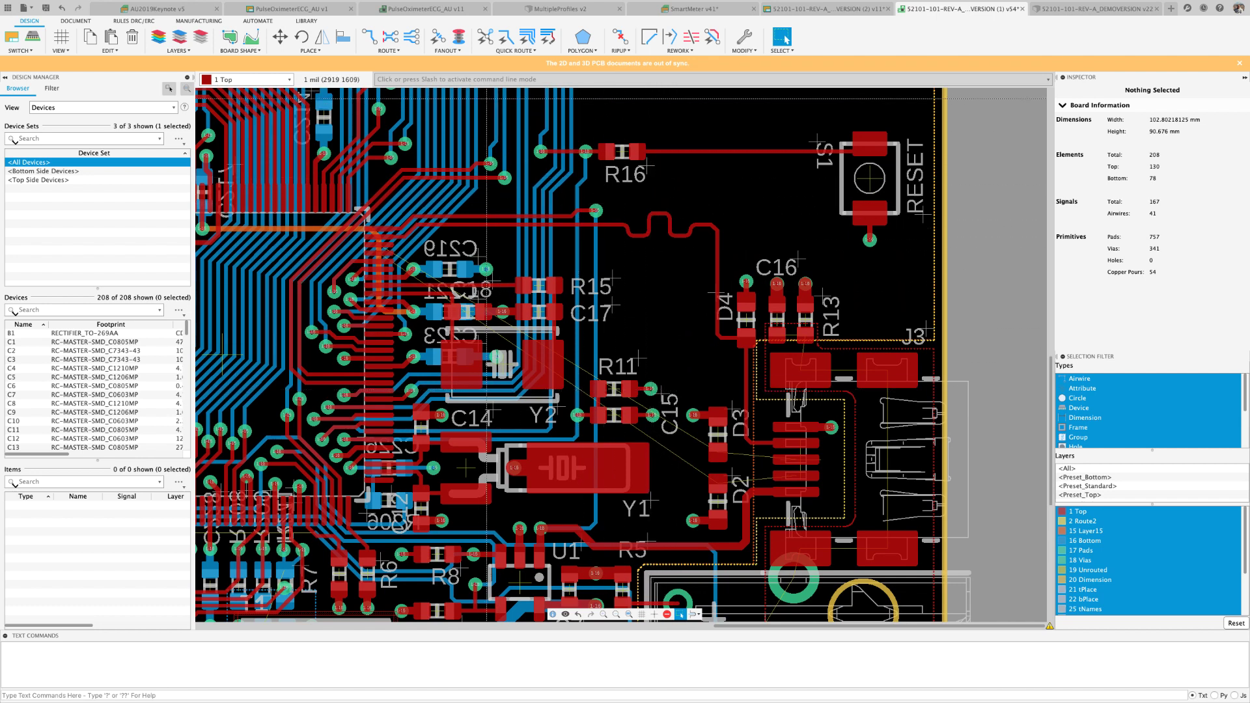
# Step: Route the USB pair as a differential pair from the J3 pads past D3 and D2 toward the processor
pyautogui.click(400, 50)
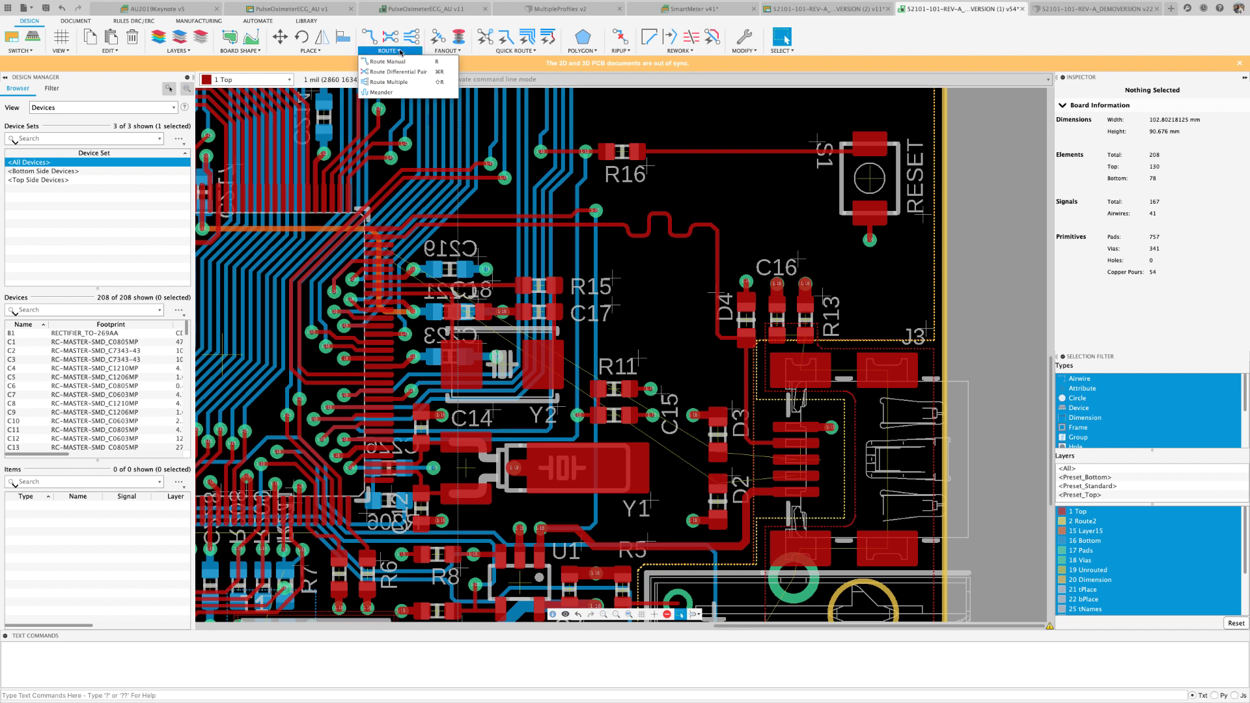
pyautogui.click(403, 72)
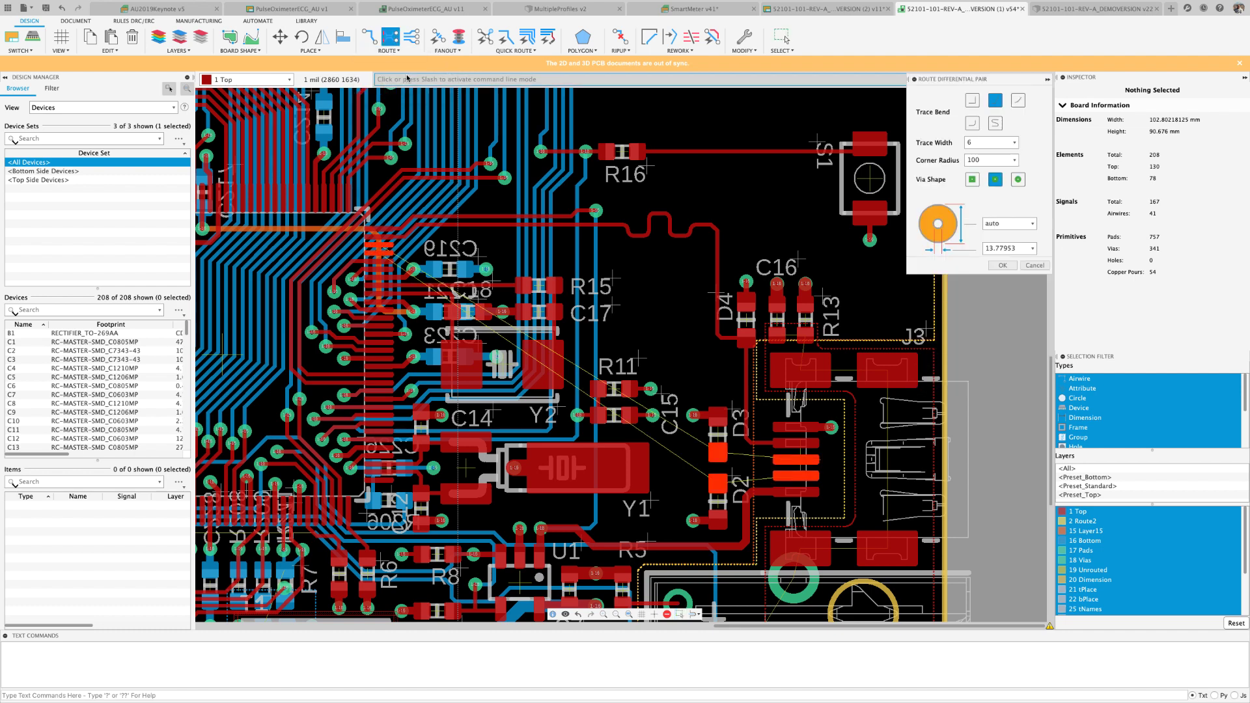
pyautogui.click(763, 460)
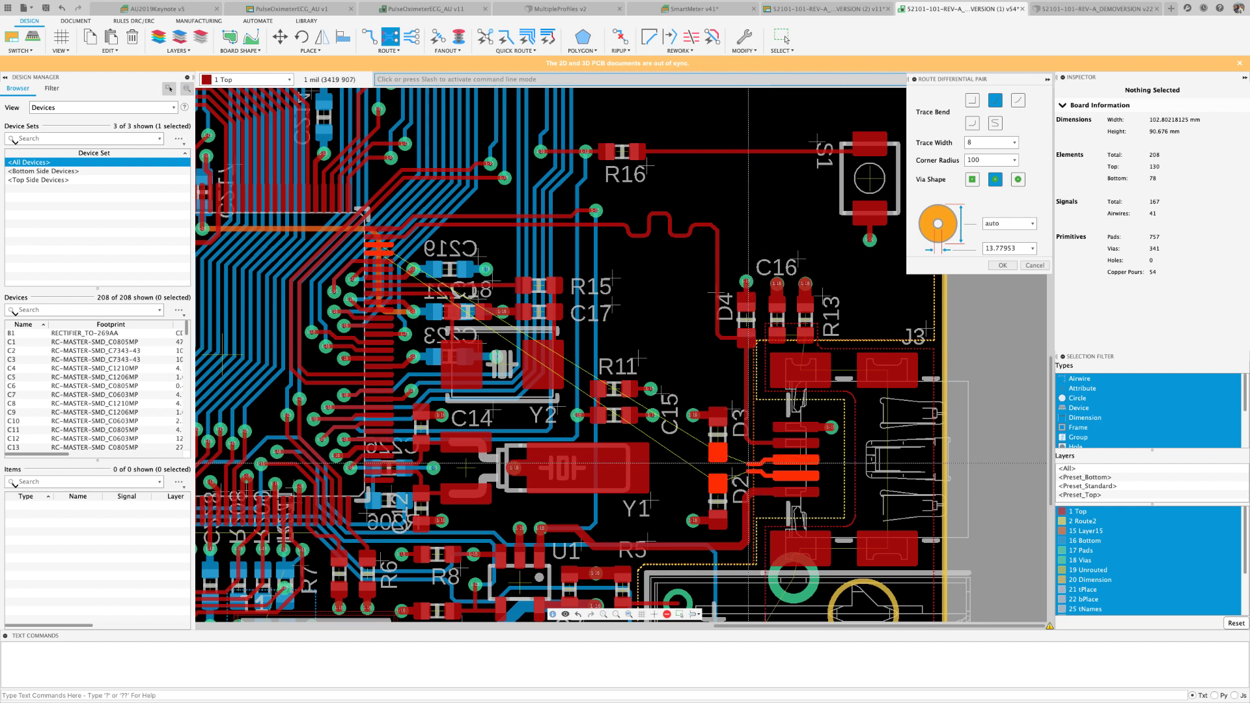
pyautogui.click(709, 449)
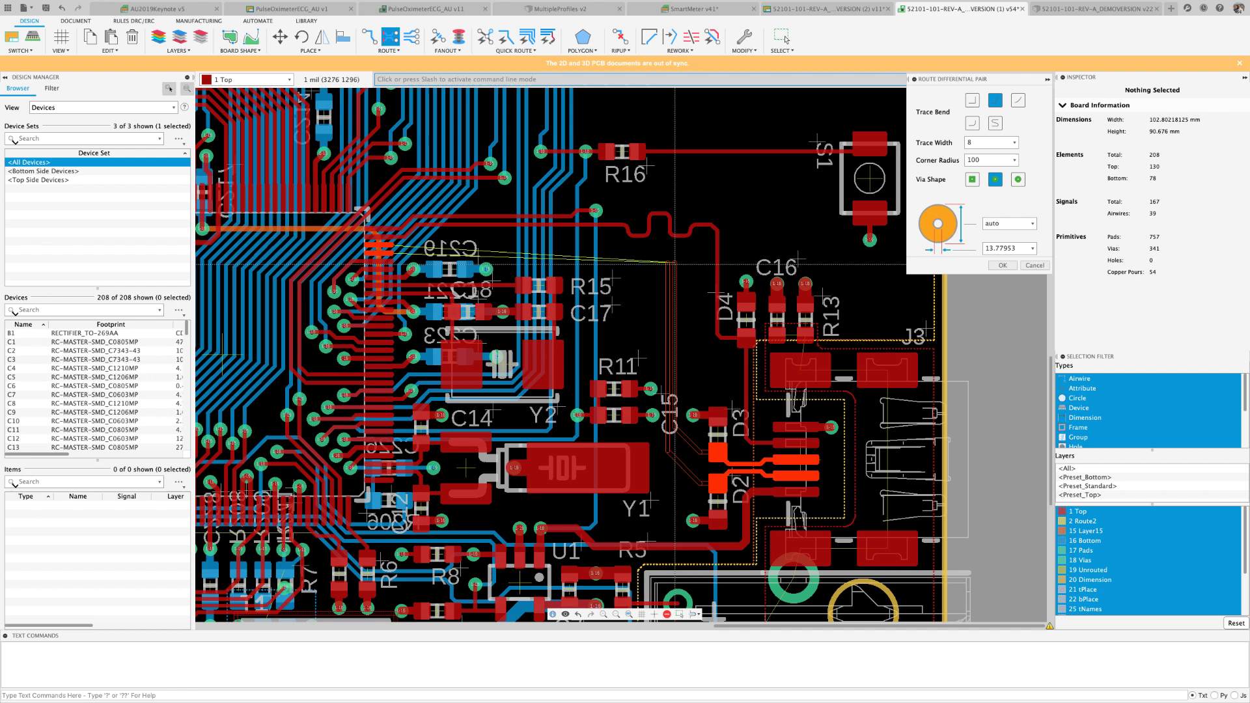
pyautogui.click(664, 265)
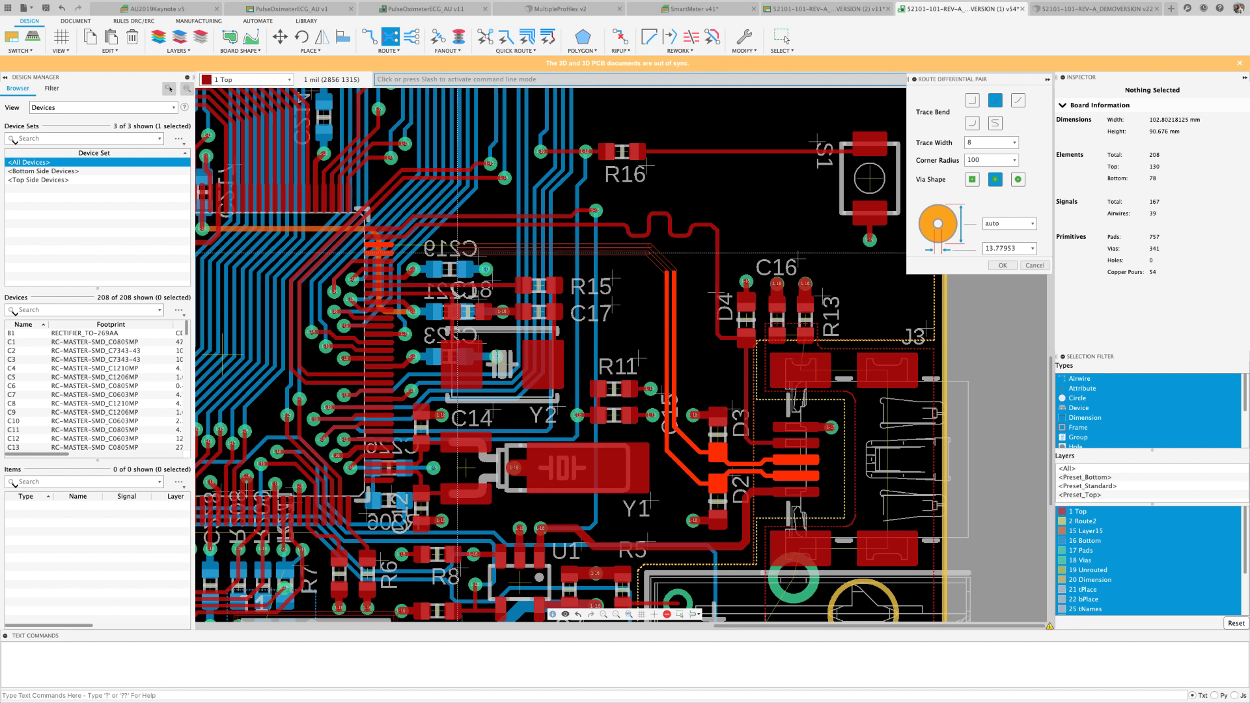
pyautogui.click(408, 252)
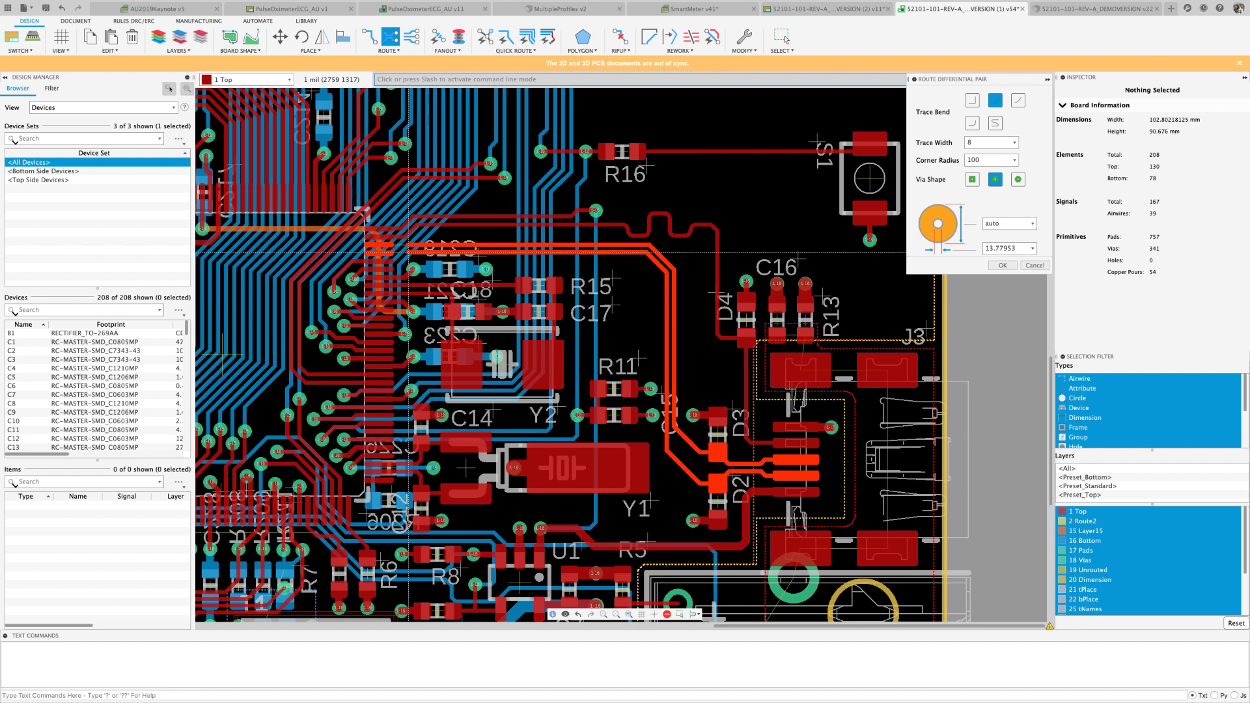
pyautogui.press('Escape')
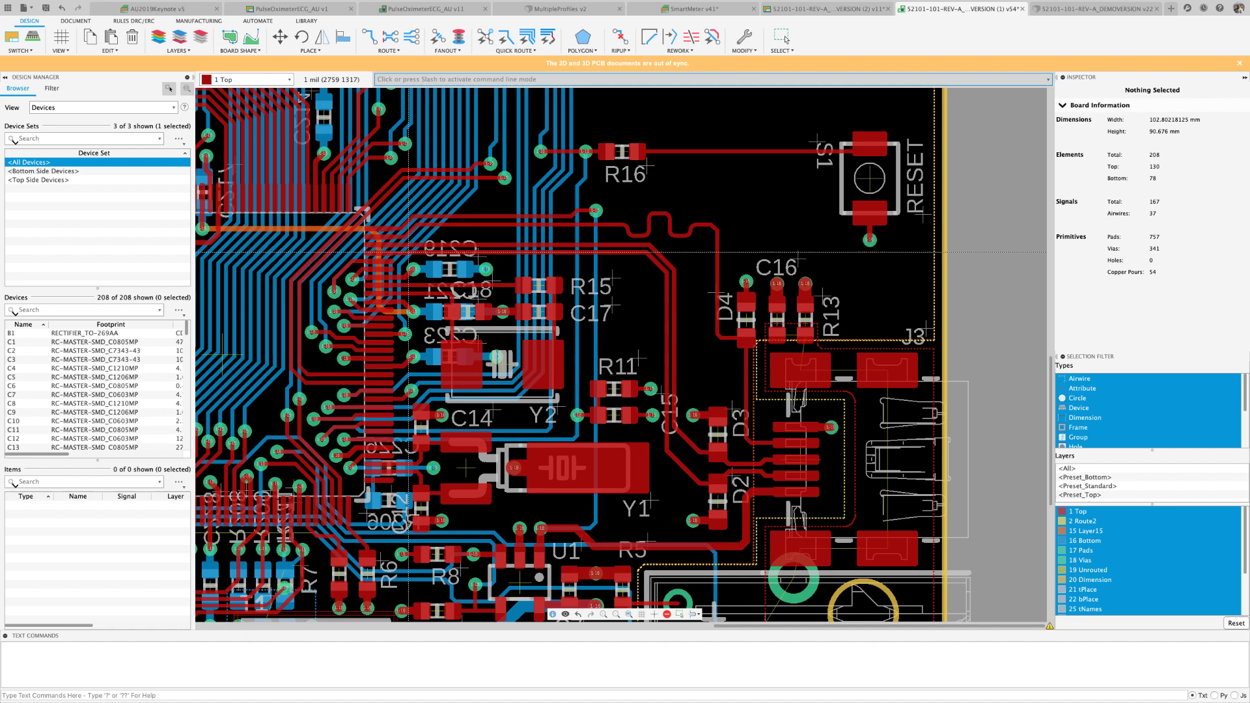
# Step: Add a Meander to one USB trace beside C15 to match its partner's length
pyautogui.press('Escape')
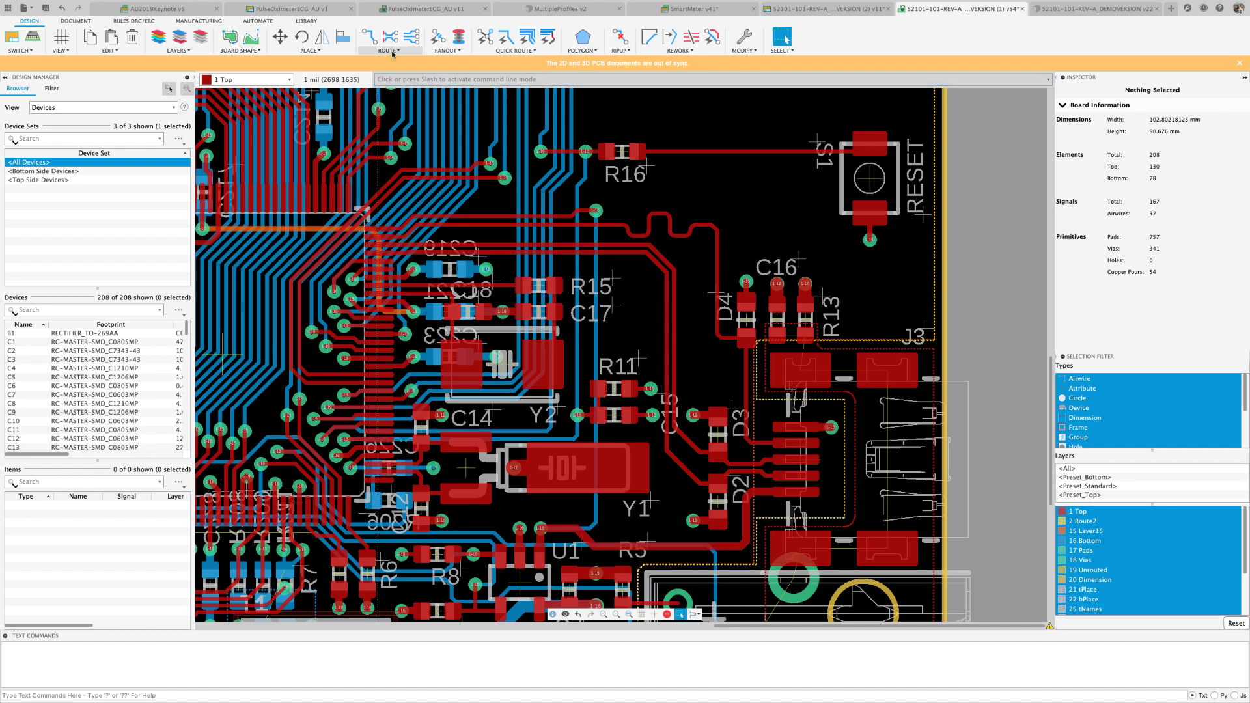
pyautogui.click(391, 51)
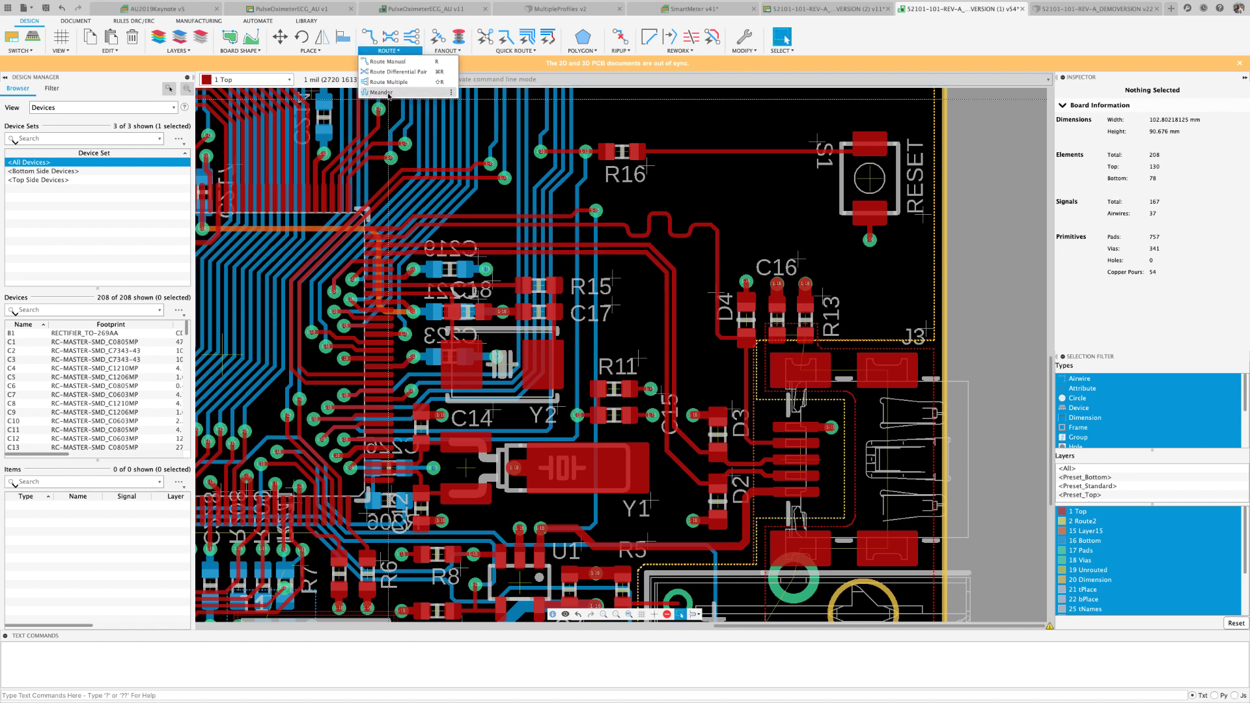
pyautogui.click(382, 92)
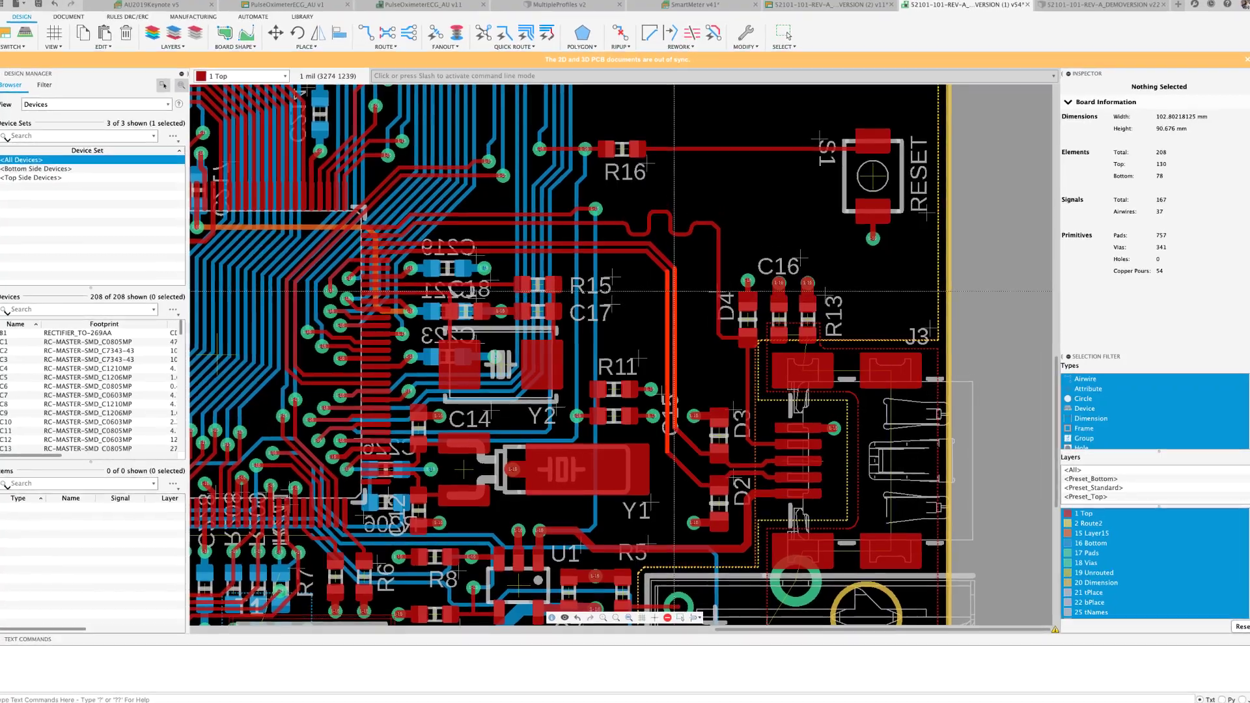
pyautogui.click(673, 293)
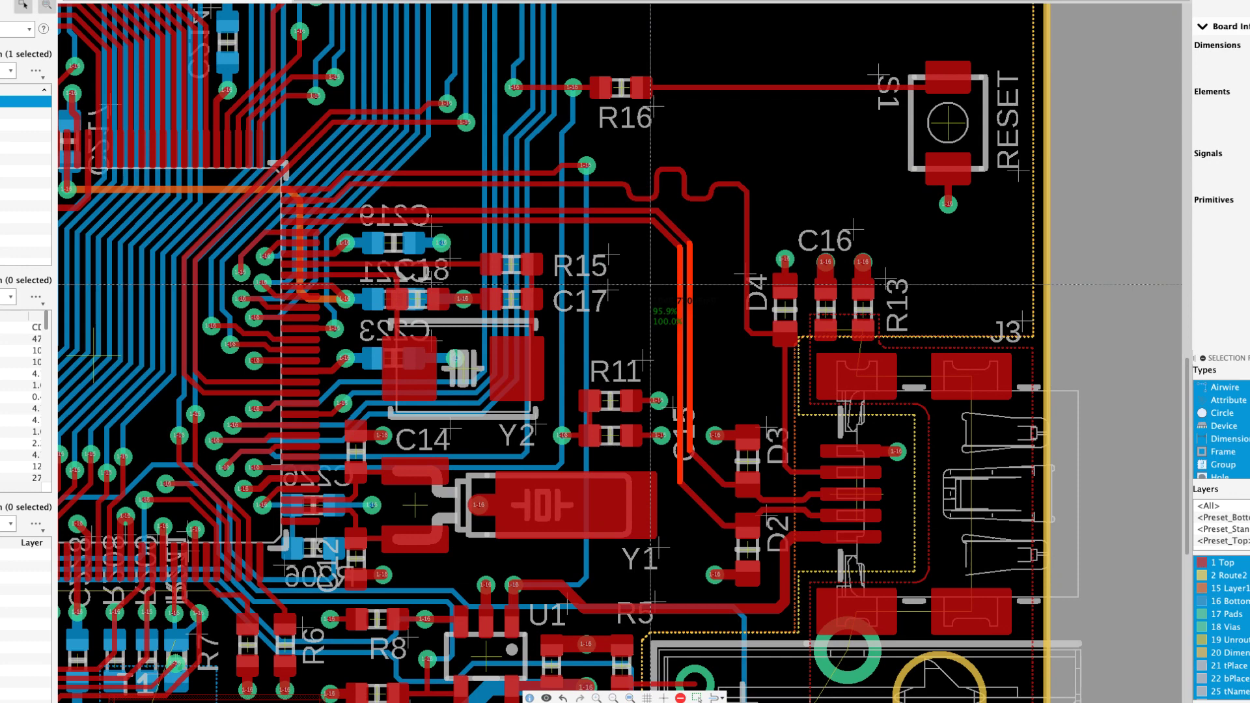
pyautogui.click(753, 327)
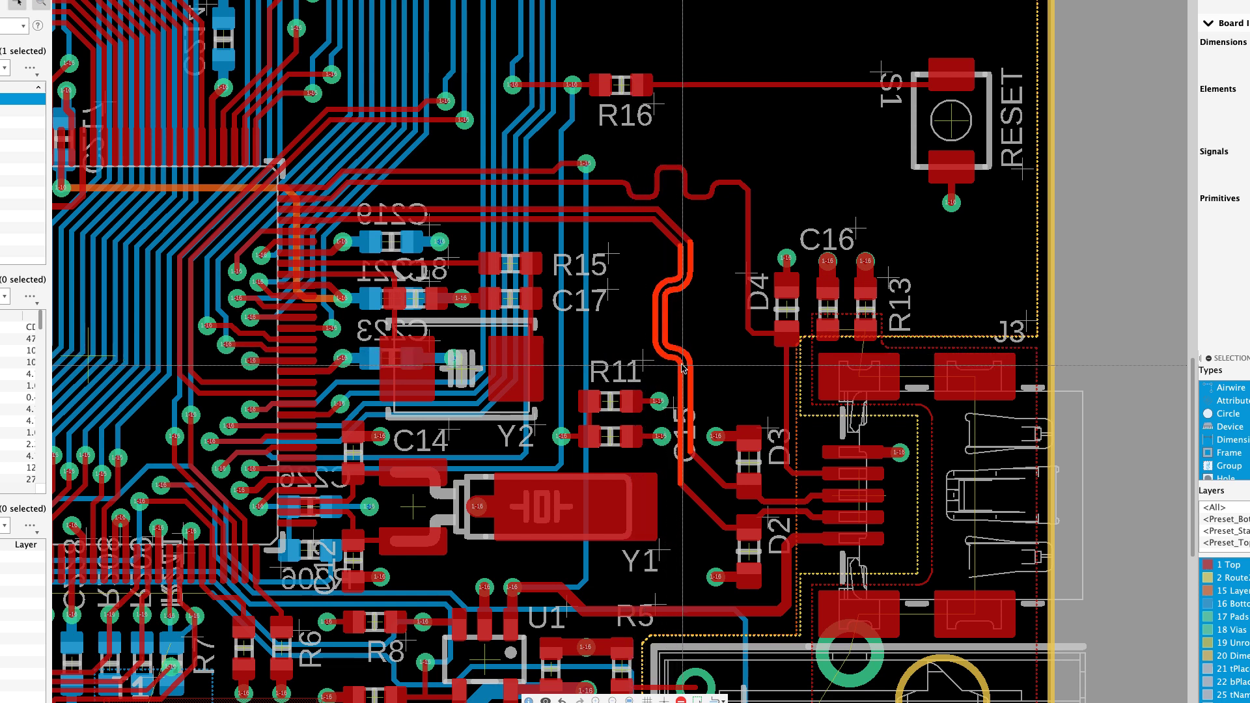
pyautogui.click(682, 368)
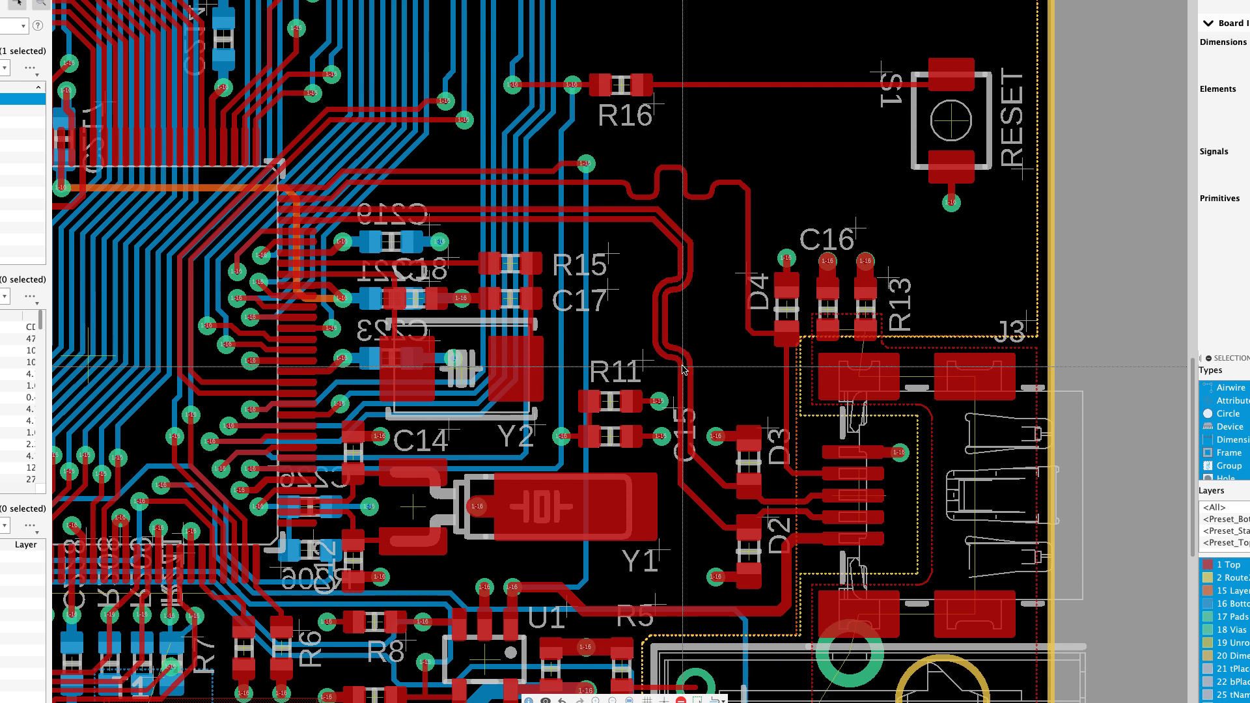